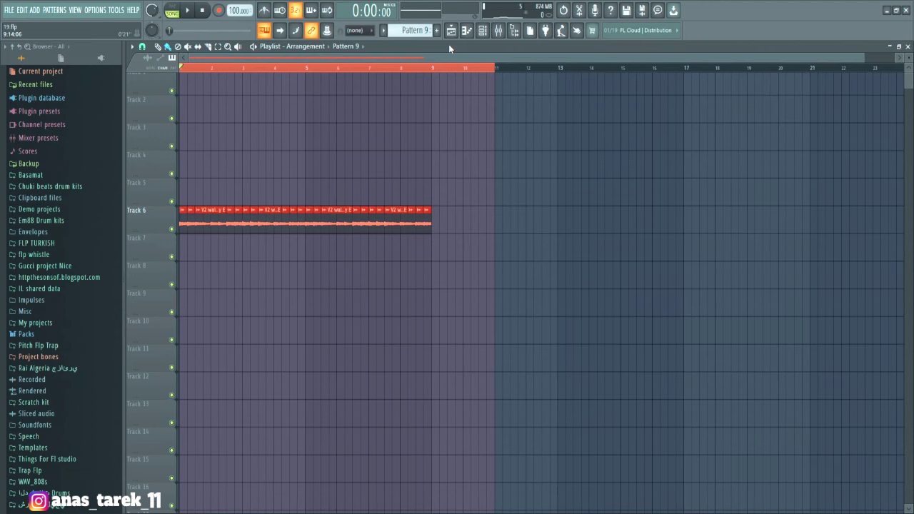
pyautogui.scroll(4, 419, 56)
pyautogui.scroll(-3, 419, 57)
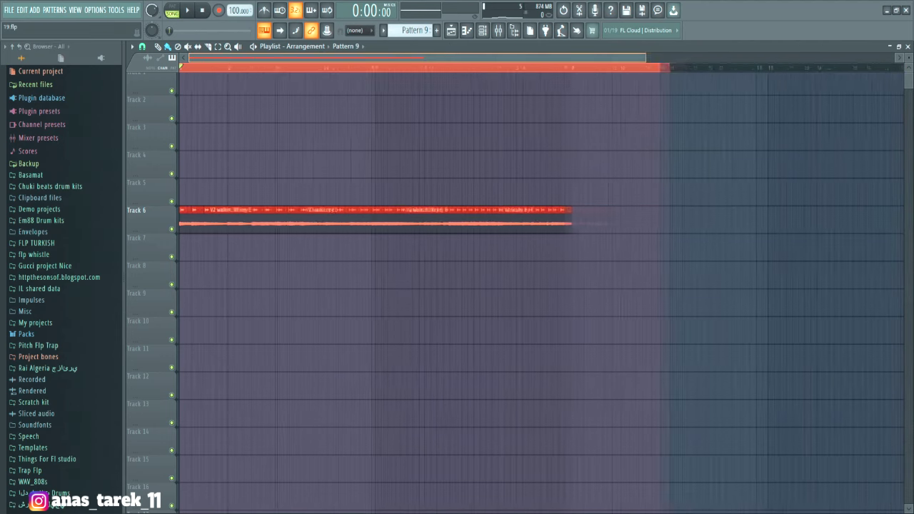
pyautogui.scroll(-5, 418, 57)
pyautogui.scroll(5, 418, 58)
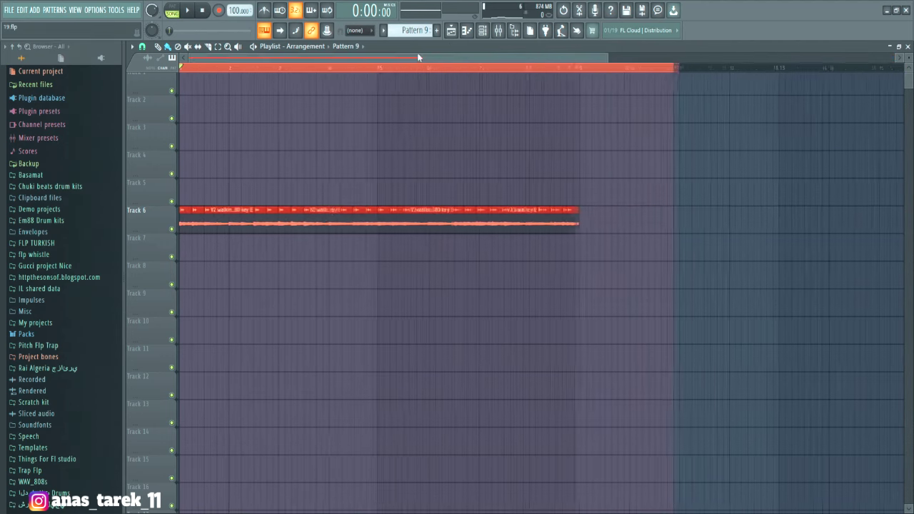
# - Clone the "V2 walking between the green farm 80 key E" audio channel in the channel rack
pyautogui.doubleClick(225, 215)
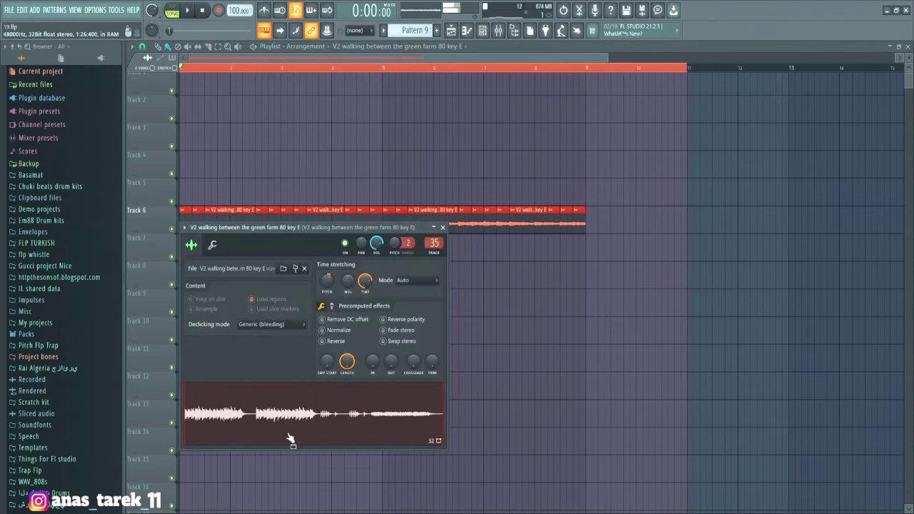
pyautogui.press('F6')
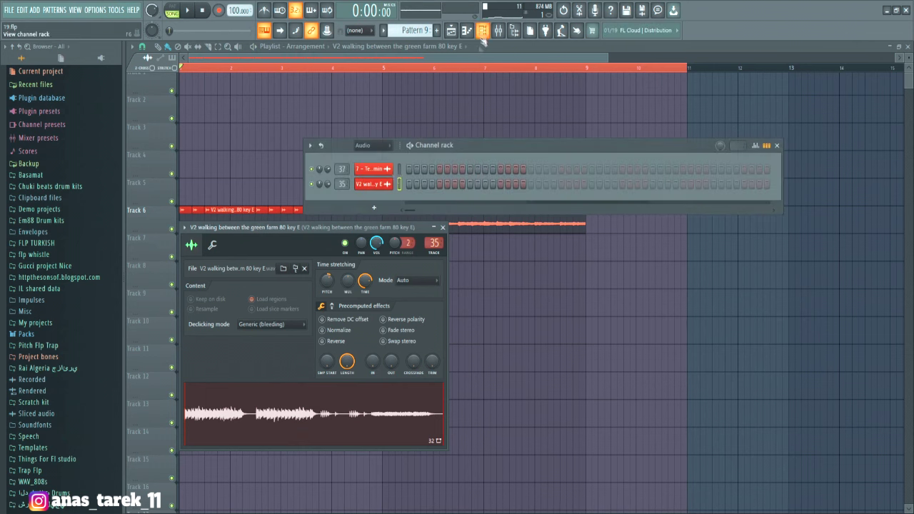
pyautogui.rightClick(373, 184)
pyautogui.click(424, 280)
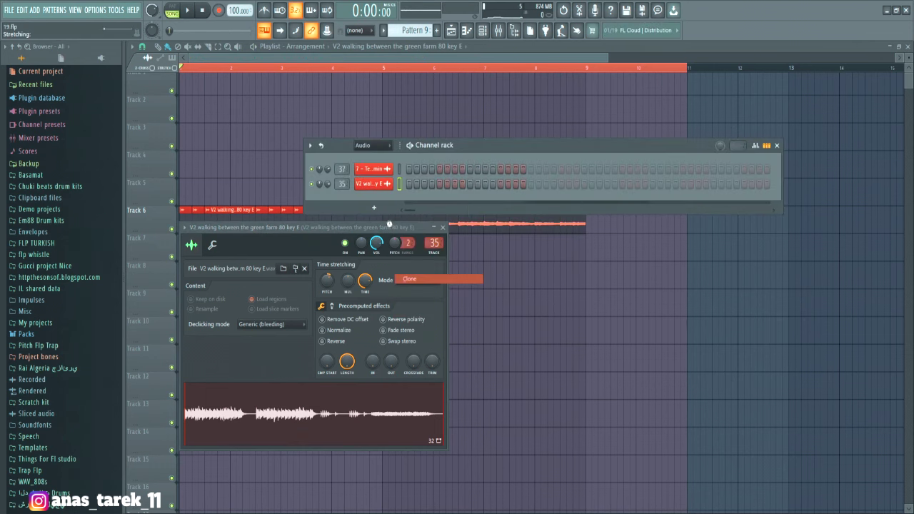
# - Place the cloned "#2" sample at the start of Track 10 and cut off everything after bar 9
pyautogui.moveTo(321, 414)
pyautogui.mouseDown()
pyautogui.moveTo(317, 374)
pyautogui.moveTo(182, 320)
pyautogui.mouseUp()
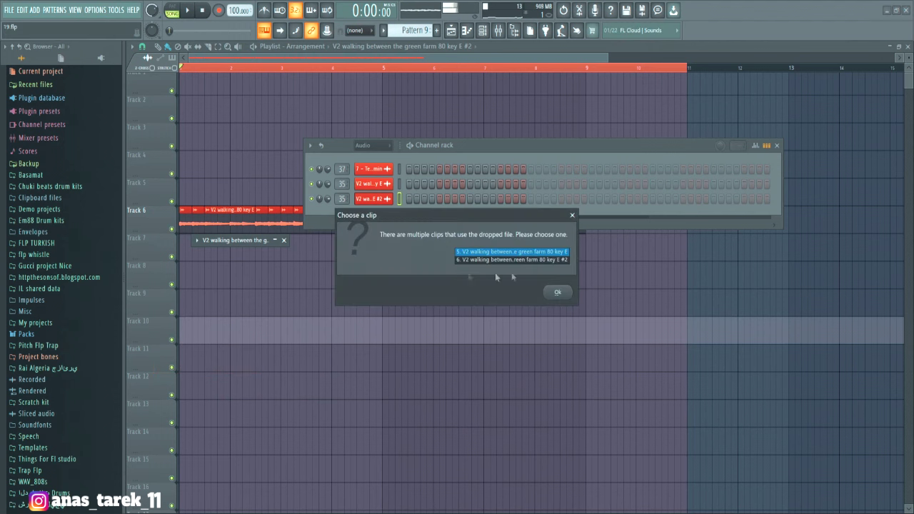
pyautogui.click(557, 294)
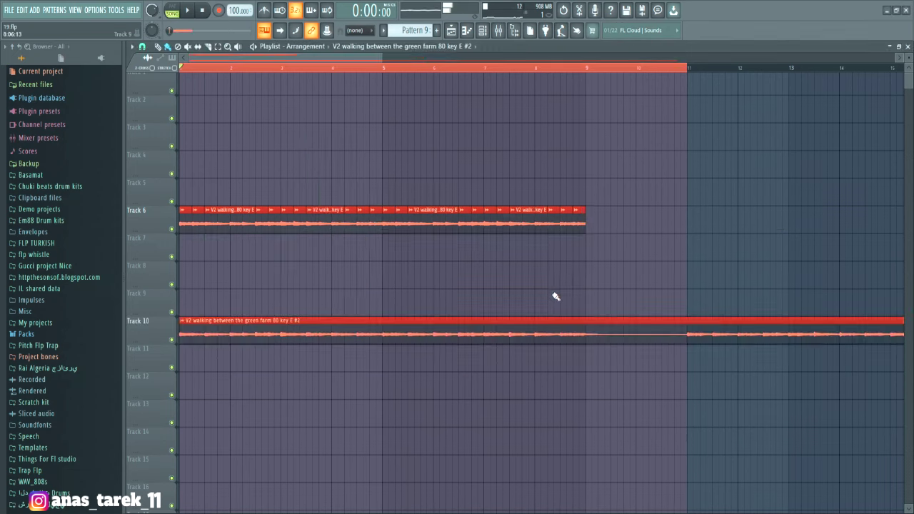
pyautogui.scroll(-3, 458, 80)
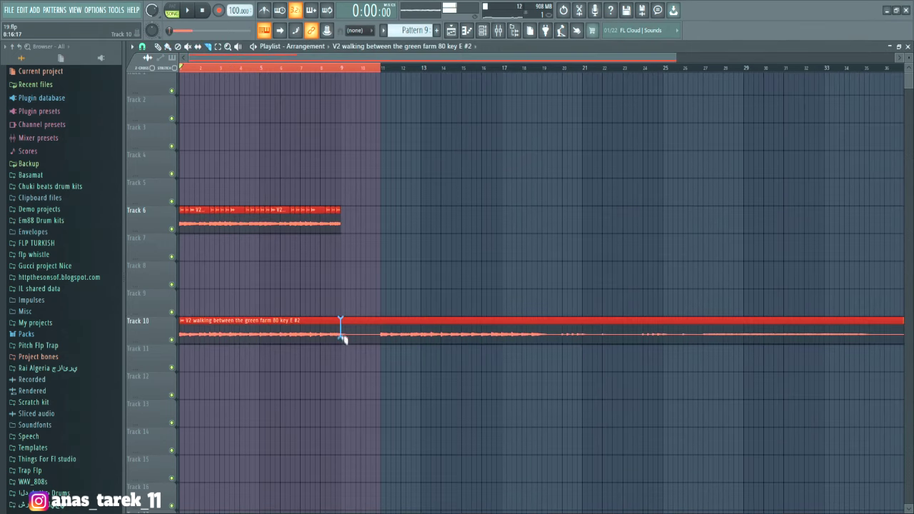
pyautogui.rightClick(412, 339)
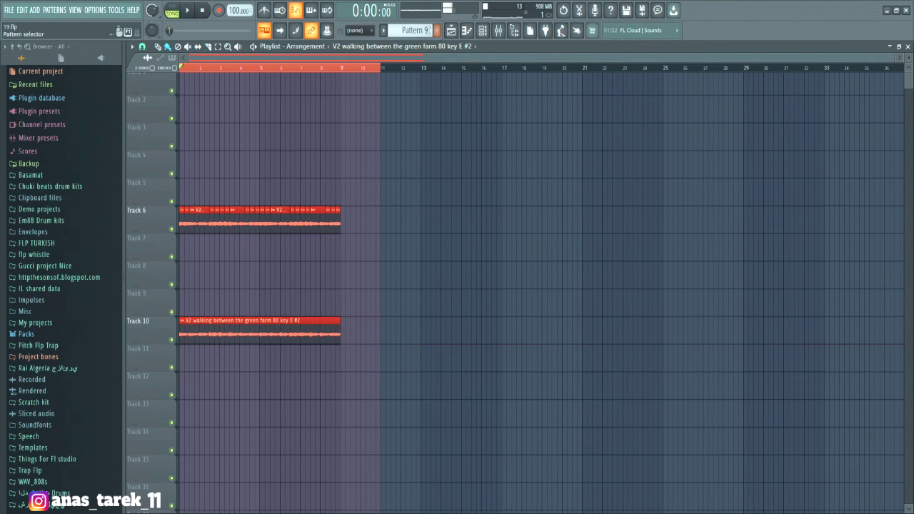
pyautogui.click(383, 121)
pyautogui.hotkey('ctrl', 'z')
pyautogui.rightClick(250, 5)
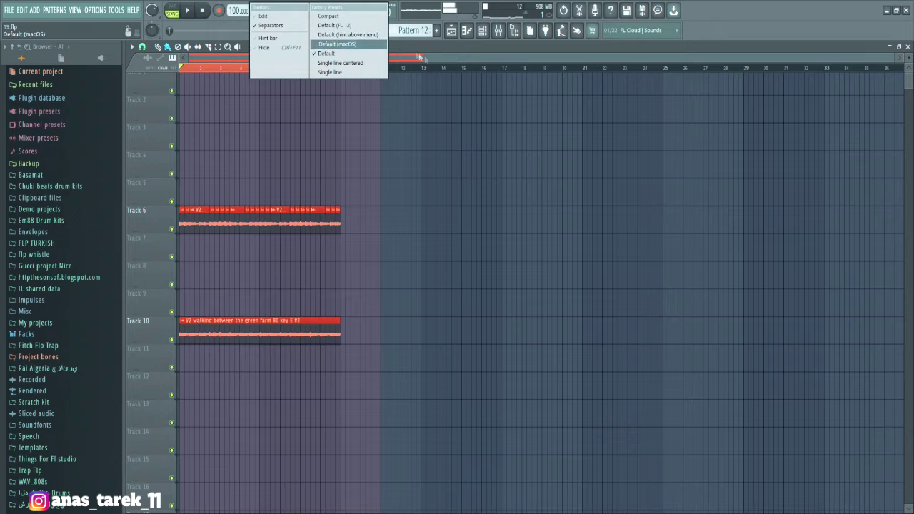
pyautogui.scroll(4, 424, 58)
pyautogui.click(781, 68)
pyautogui.click(181, 68)
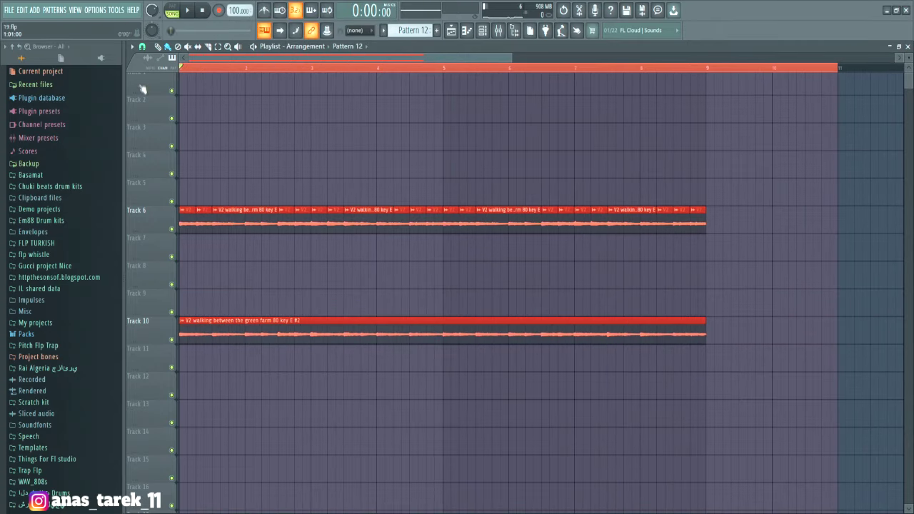
# - Inspect the channel settings of the cloned clip on Track 10 and play the arrangement briefly
pyautogui.doubleClick(427, 334)
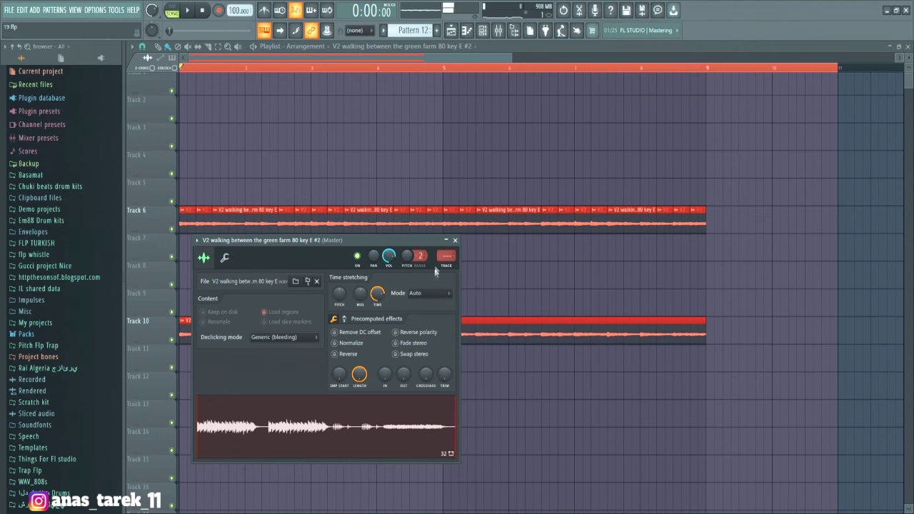
pyautogui.click(455, 239)
pyautogui.press('space')
pyautogui.press('space')
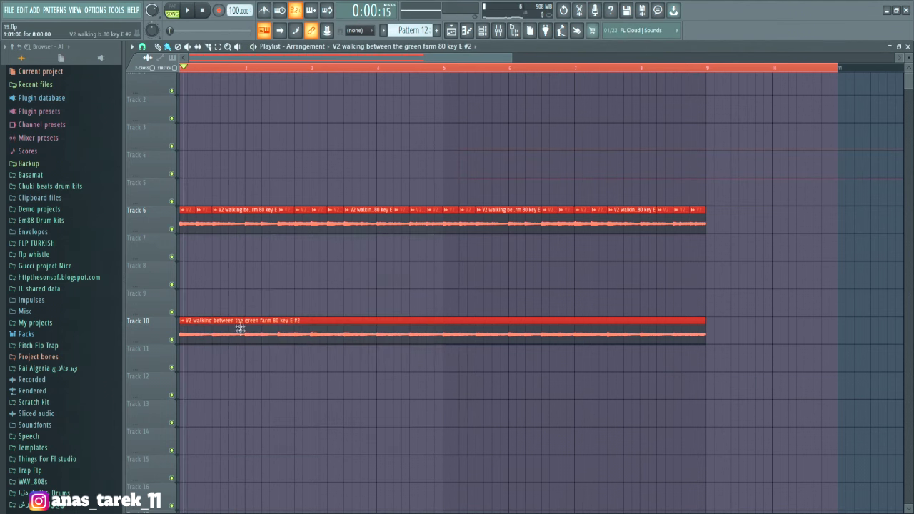
# - Mute Track 10 and listen to the chopped melody on Track 6 from the start
pyautogui.click(171, 340)
pyautogui.scroll(3, 346, 304)
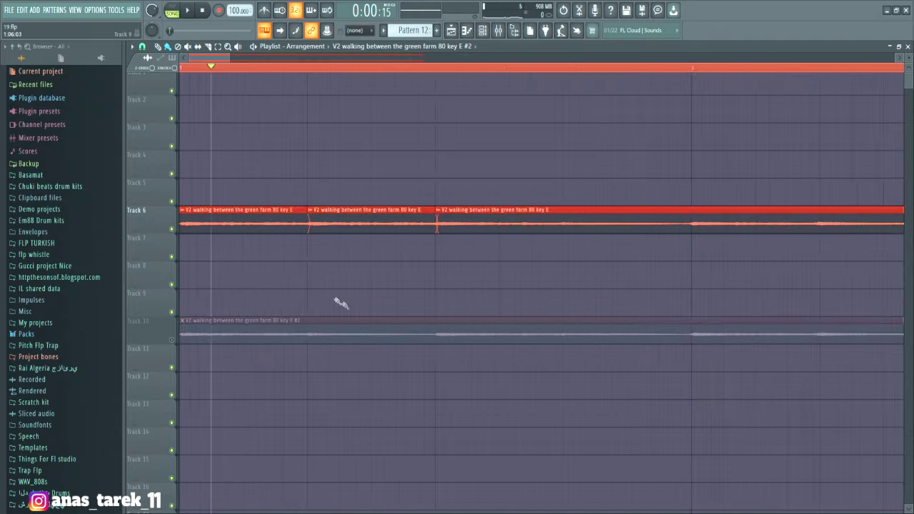
pyautogui.scroll(-5, 364, 68)
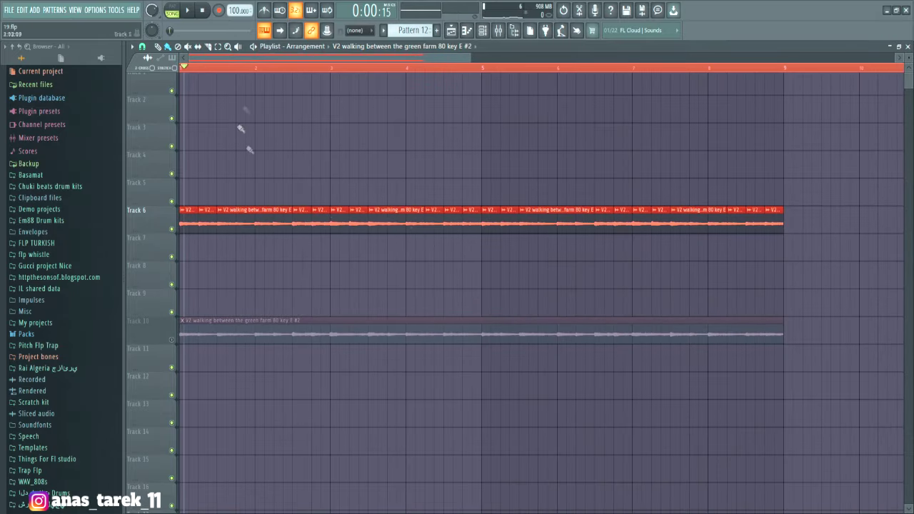
pyautogui.moveTo(406, 60)
pyautogui.mouseDown()
pyautogui.moveTo(224, 59)
pyautogui.moveTo(418, 60)
pyautogui.mouseUp()
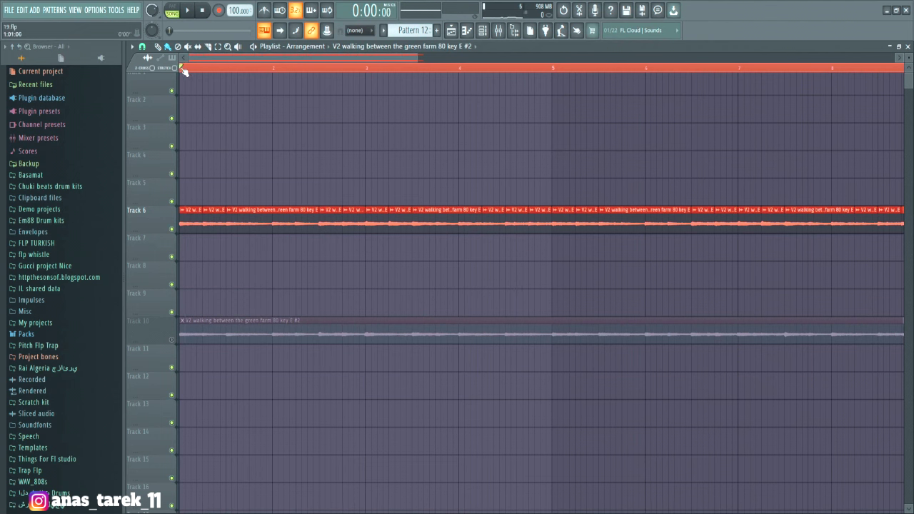
pyautogui.press('space')
pyautogui.press('space')
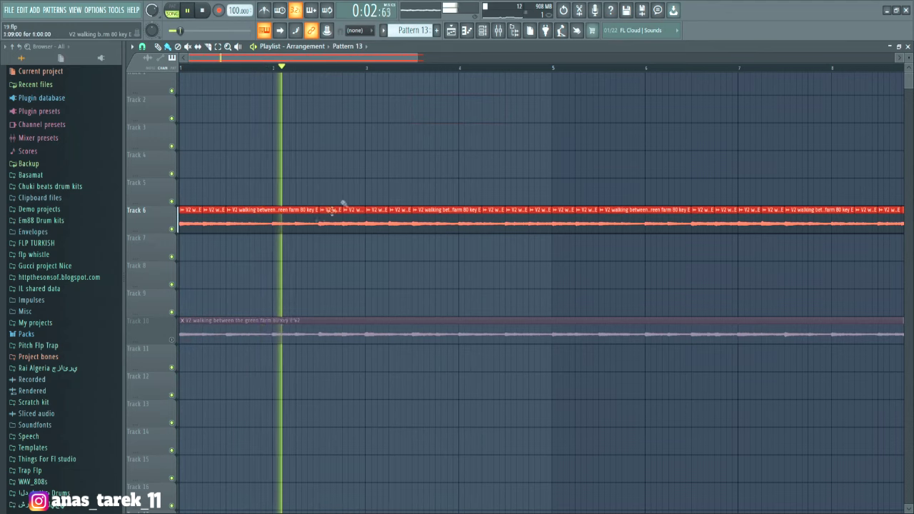
pyautogui.scroll(1, 355, 57)
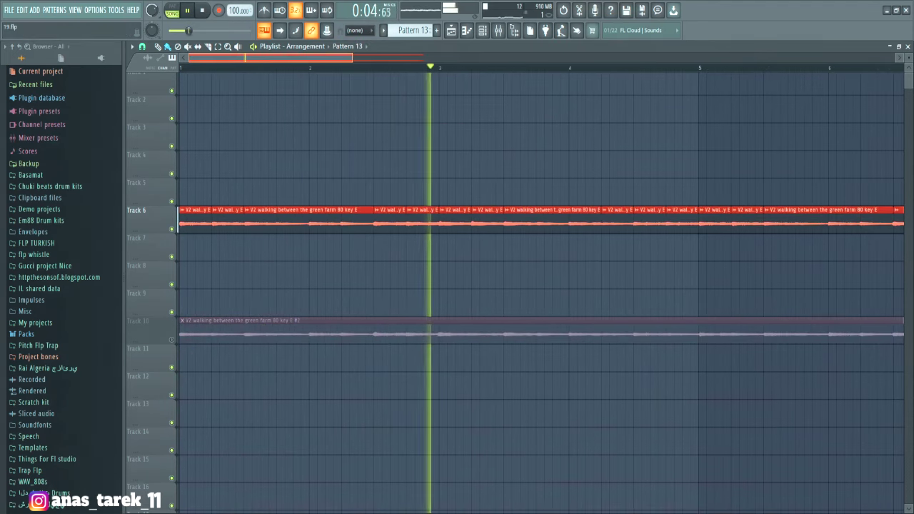
pyautogui.scroll(-2, 355, 58)
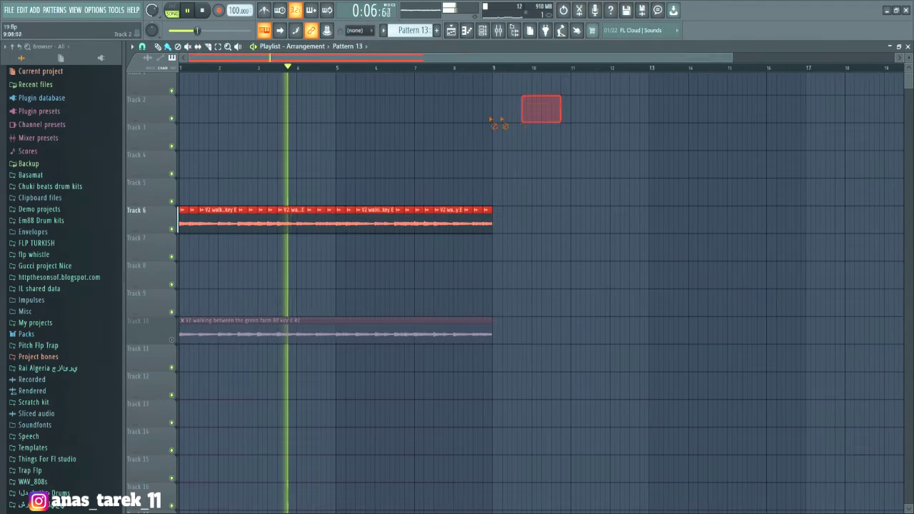
pyautogui.scroll(2, 355, 58)
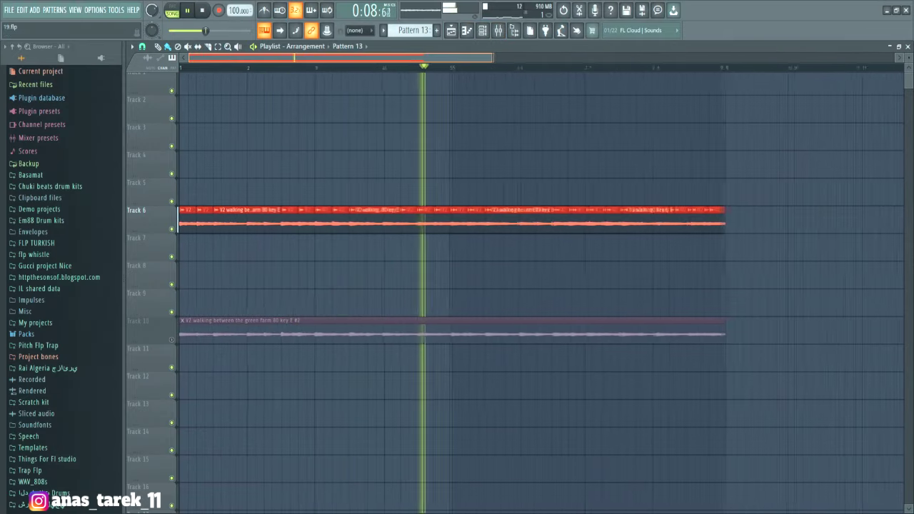
pyautogui.scroll(-3, 616, 55)
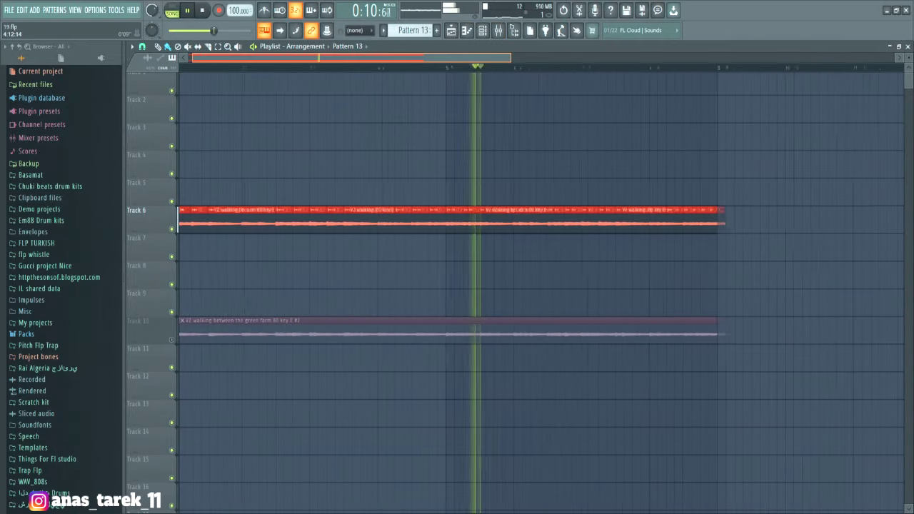
pyautogui.press('space')
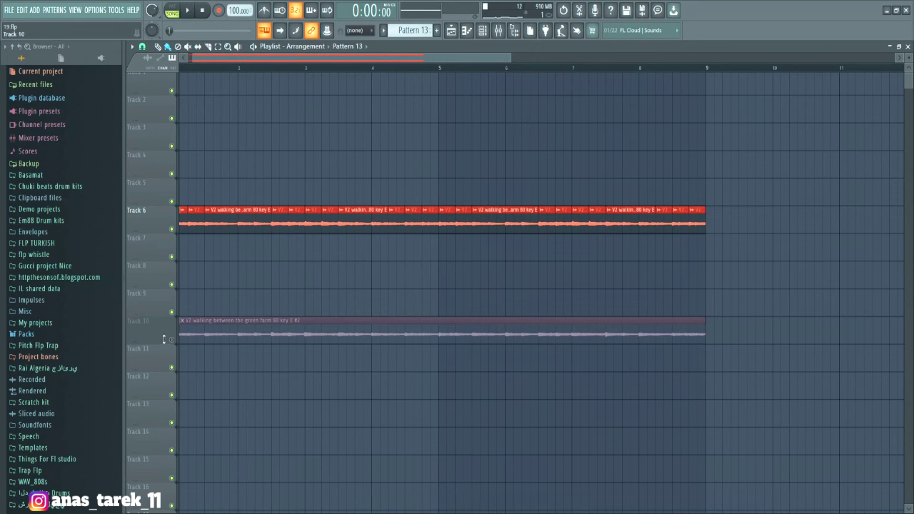
# - Solo Track 10 and listen to the uncut melody clip
pyautogui.click(164, 339)
pyautogui.click(188, 10)
pyautogui.scroll(3, 245, 47)
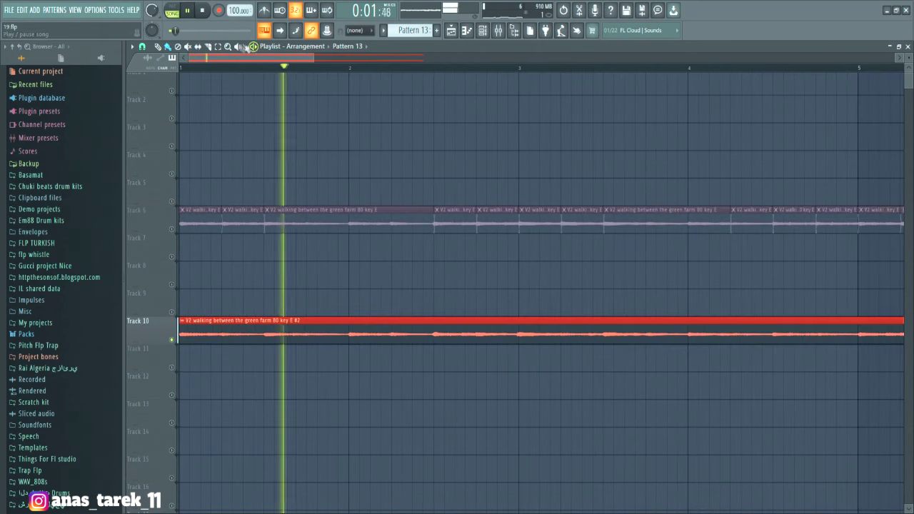
pyautogui.press('space')
# - Solo Track 6, examine the pitch shift in its sample settings and listen to the track
pyautogui.rightClick(170, 228)
pyautogui.doubleClick(242, 223)
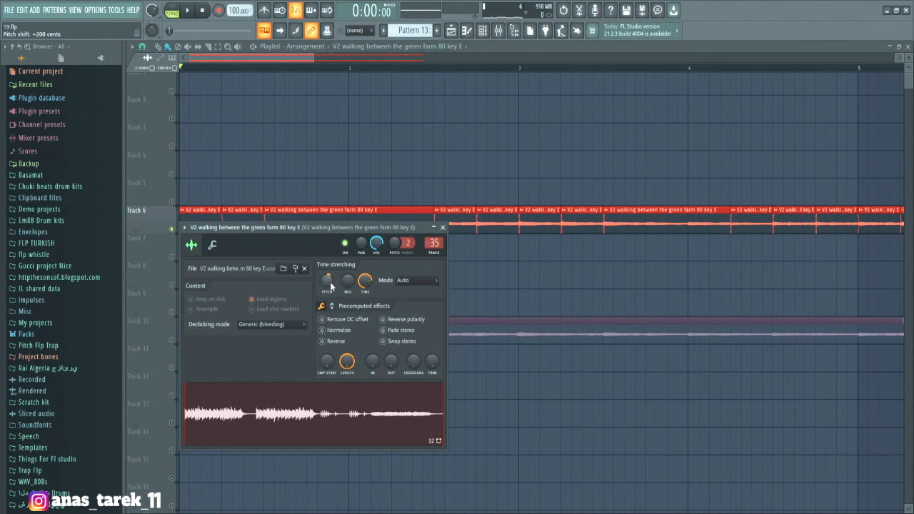
pyautogui.press('space')
pyautogui.click(439, 163)
pyautogui.rightClick(458, 163)
# - Solo Track 10 to compare its sound and check its clip's sample settings
pyautogui.rightClick(172, 341)
pyautogui.press('space')
pyautogui.doubleClick(279, 329)
pyautogui.click(450, 243)
# - Solo Track 6 and replay the opening of the chopped melody
pyautogui.rightClick(172, 229)
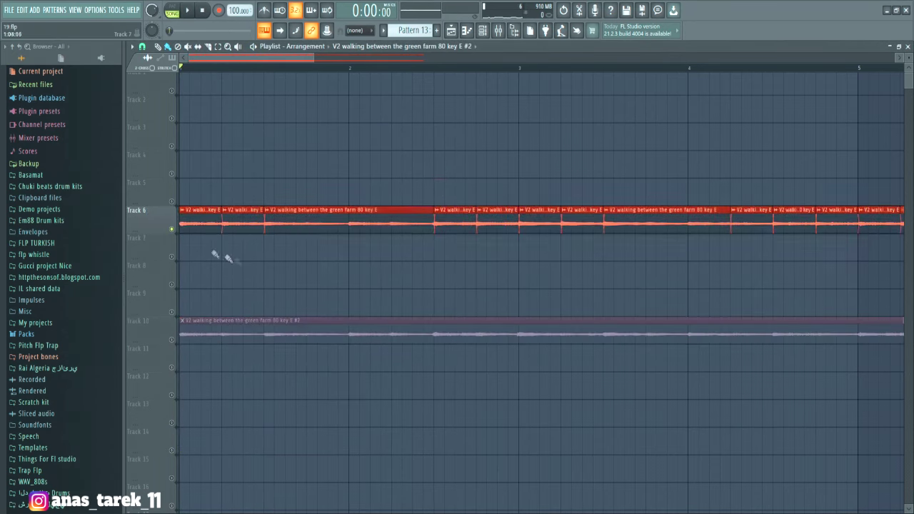
pyautogui.click(237, 250)
pyautogui.rightClick(244, 247)
pyautogui.press('space')
pyautogui.press('space')
# - Solo Track 10, slice its clip at beats 2 and 3 of bar 1 and delete the piece between the cuts
pyautogui.rightClick(172, 339)
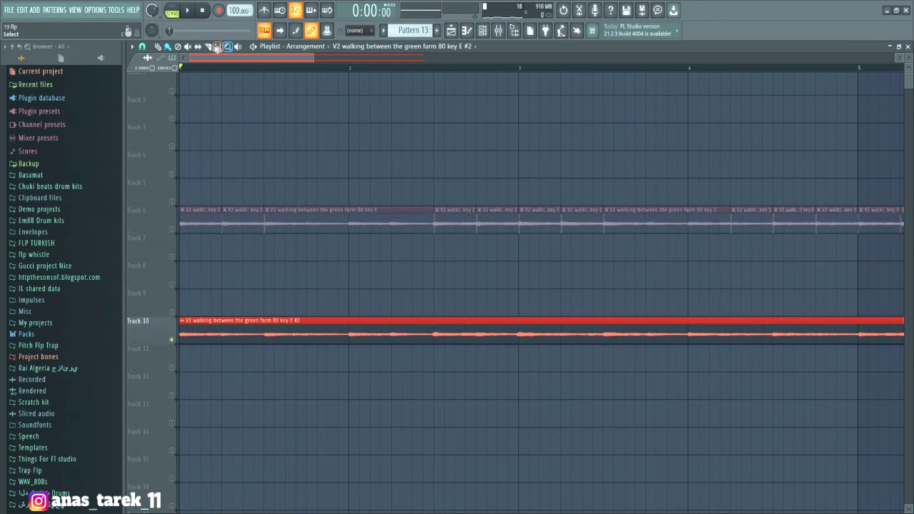
pyautogui.moveTo(221, 355); pyautogui.dragTo(222, 355)
pyautogui.moveTo(264, 319); pyautogui.dragTo(264, 345)
pyautogui.rightClick(254, 335)
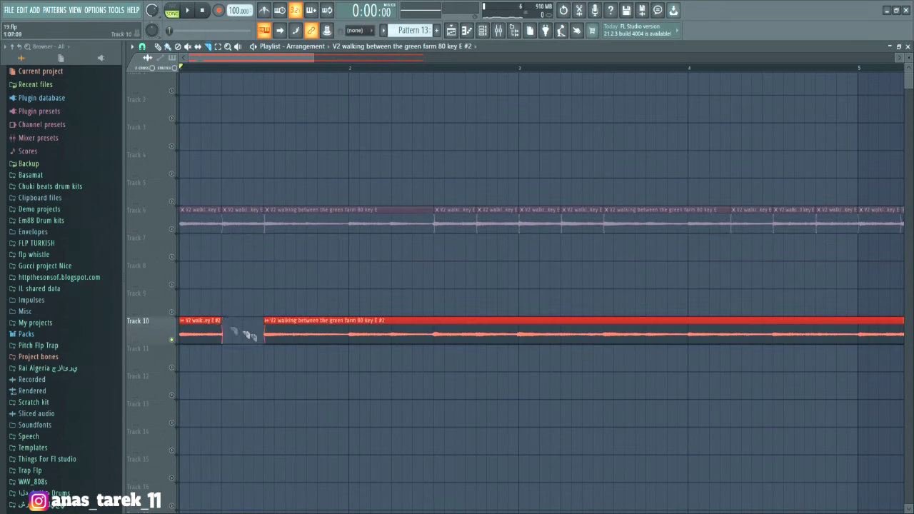
# - Repeat the first Track 10 chunk in the gap at beat 2 of bar 1 and listen to it
pyautogui.moveTo(202, 319); pyautogui.dragTo(201, 367)
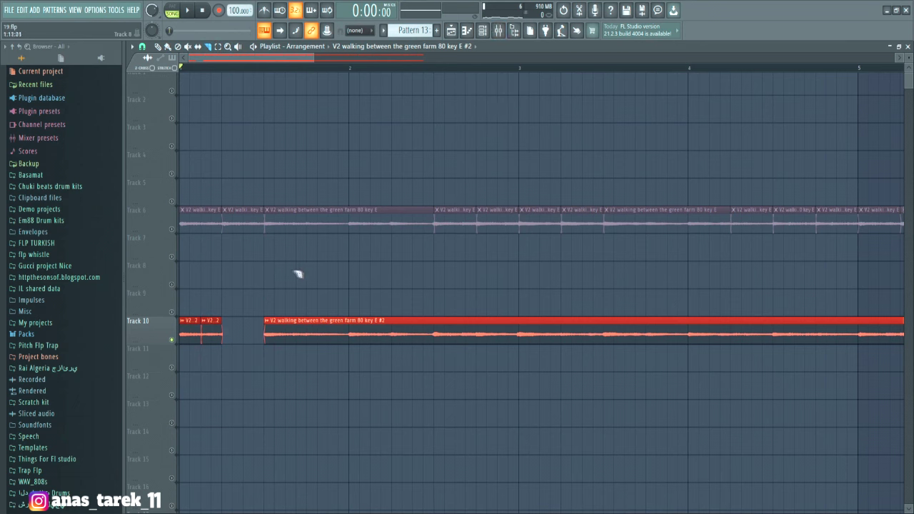
pyautogui.click(167, 46)
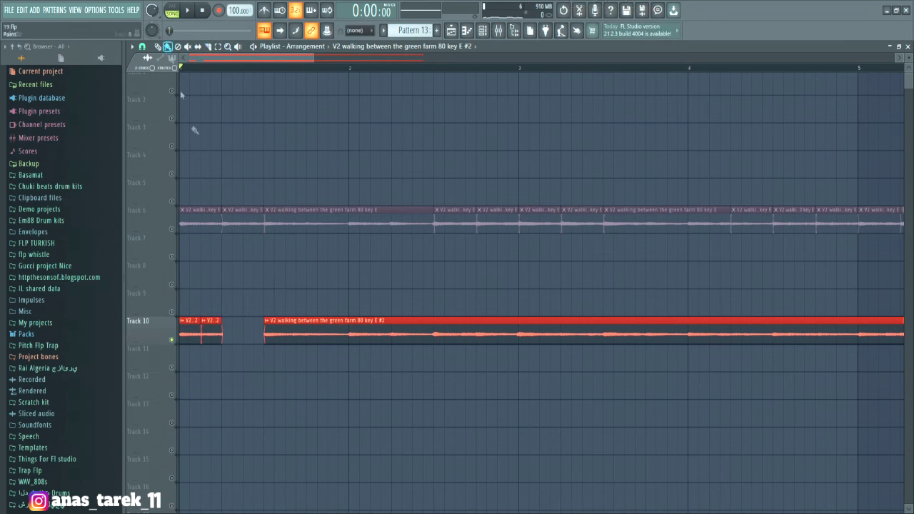
pyautogui.hotkey('ctrl', 'b')
pyautogui.press('space')
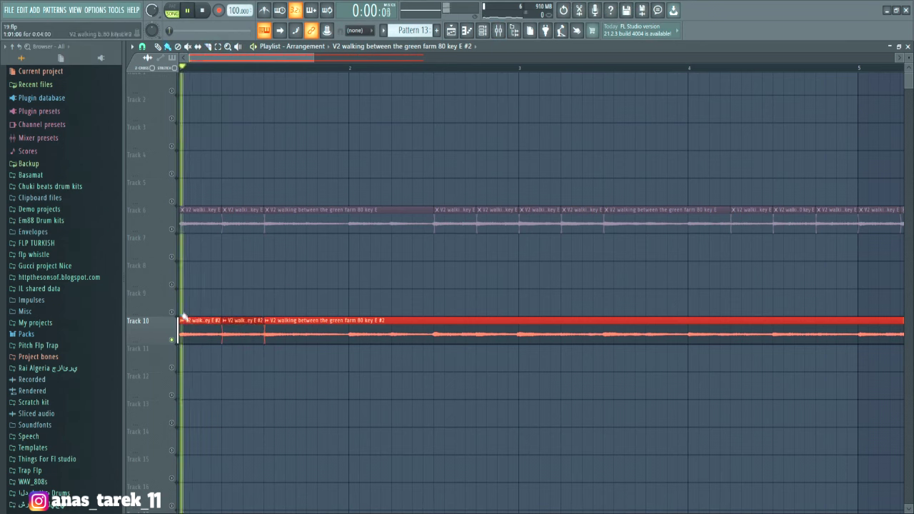
pyautogui.press('space')
pyautogui.press('space')
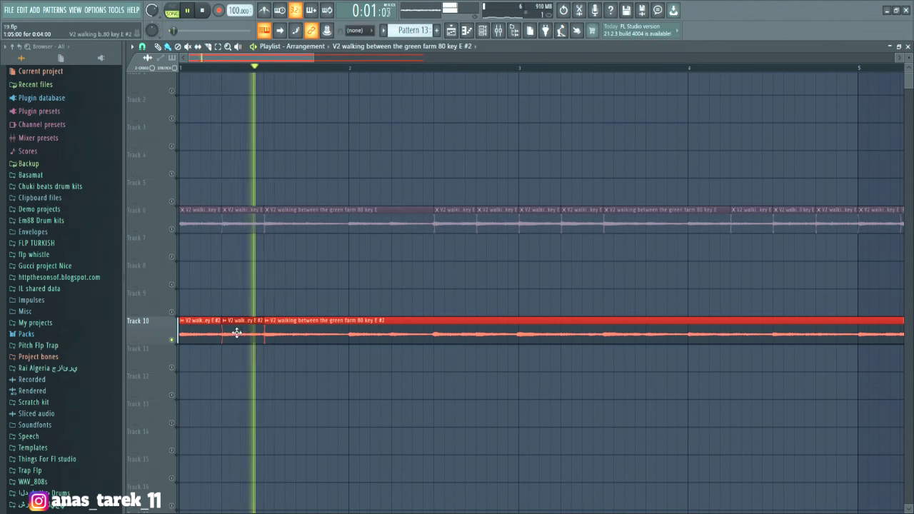
# - Delete the repeated chunk at beat 2 of Track 10 and extend the first chunk into the gap
pyautogui.rightClick(229, 327)
pyautogui.press('space')
pyautogui.moveTo(220, 324)
pyautogui.mouseDown()
pyautogui.moveTo(262, 327)
pyautogui.moveTo(223, 323)
pyautogui.mouseUp()
pyautogui.press('space')
pyautogui.press('space')
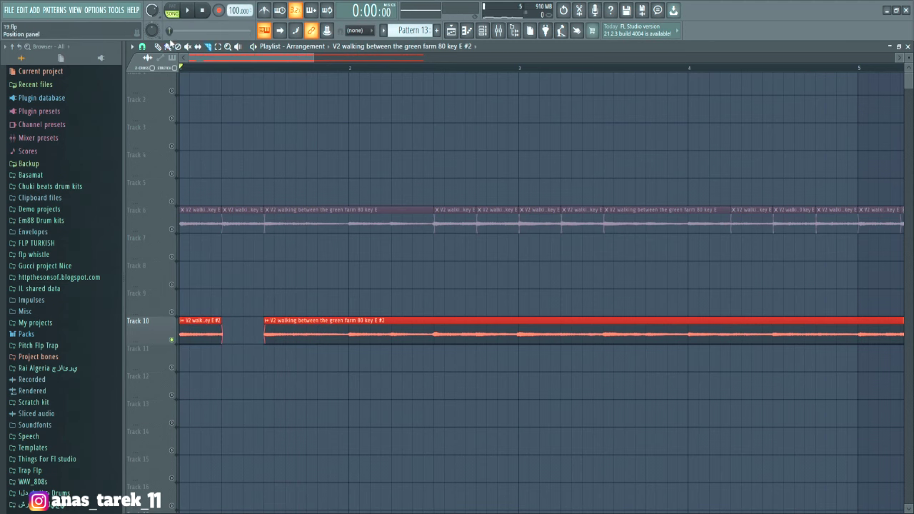
pyautogui.moveTo(216, 332); pyautogui.dragTo(250, 335)
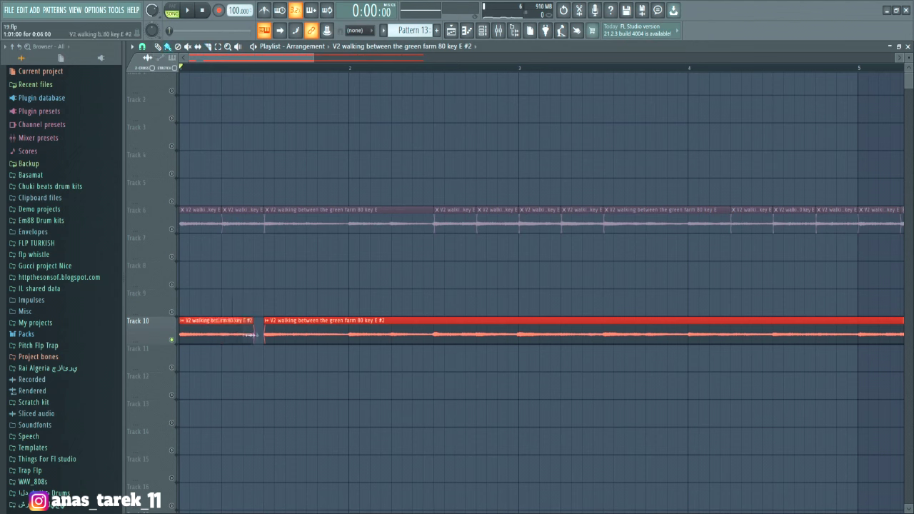
# - Reverse the "#2" sample and extend the Track 10 clip that begins at beat 3 to about bar 39
pyautogui.doubleClick(255, 329)
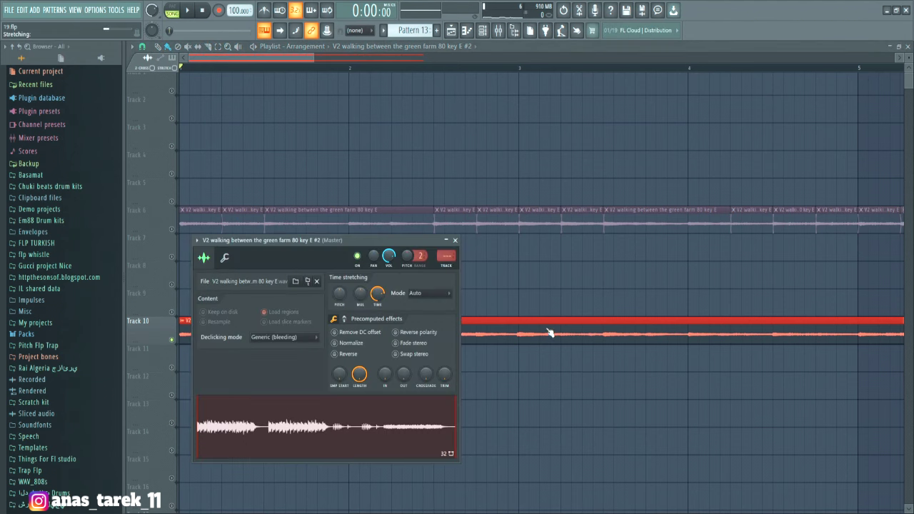
pyautogui.moveTo(314, 57); pyautogui.dragTo(911, 57)
pyautogui.click(306, 67)
pyautogui.press('space')
pyautogui.moveTo(322, 332); pyautogui.dragTo(825, 279)
# - Play the reversed Track 10 clip from about bar 29 and open its sample settings
pyautogui.click(655, 68)
pyautogui.doubleClick(690, 320)
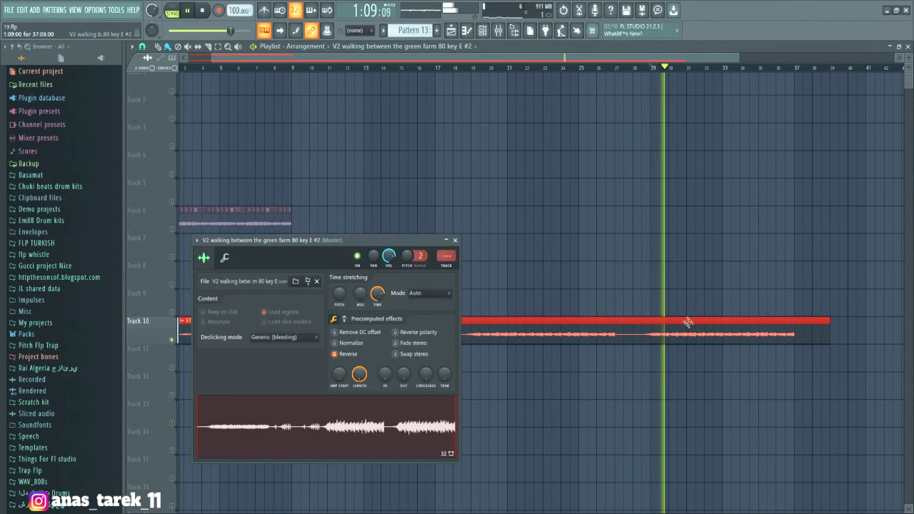
# - Lower the reversed "#2" sample's time-stretching pitch slightly, show the other precomputed effects, and replay from about bar 29
pyautogui.moveTo(342, 294); pyautogui.dragTo(342, 302)
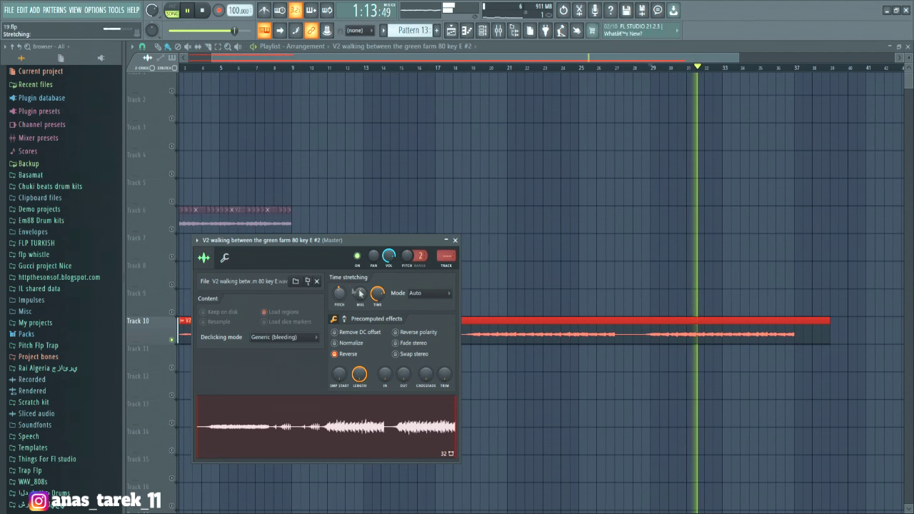
pyautogui.click(343, 319)
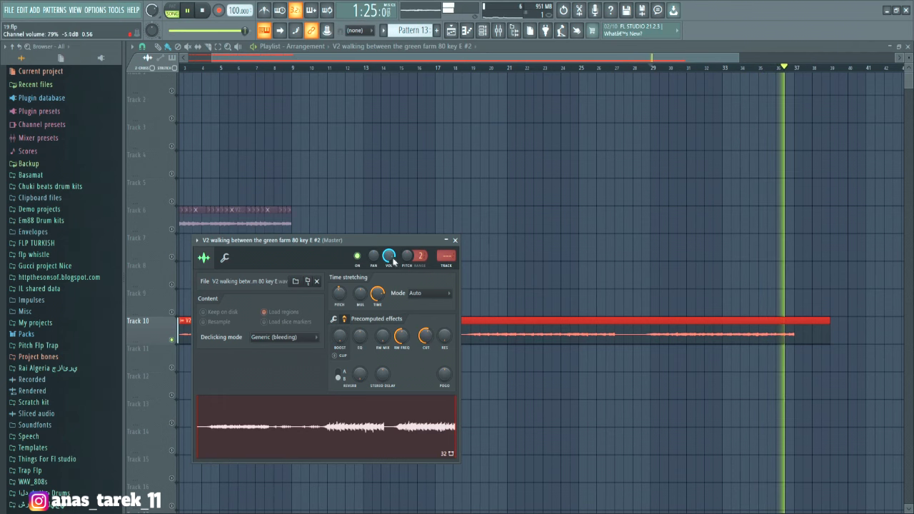
pyautogui.click(651, 72)
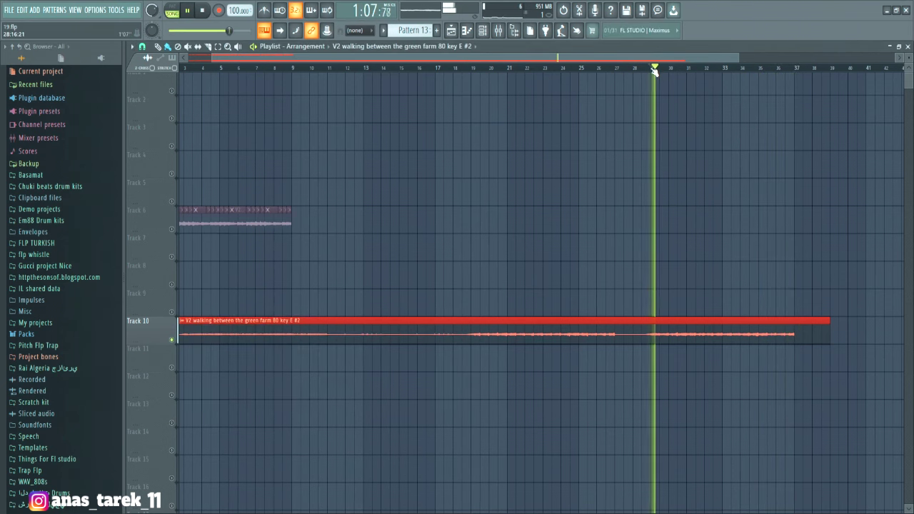
# - Stop playback and delete the long reversed clip from Track 10
pyautogui.scroll(1, 652, 72)
pyautogui.press('space')
pyautogui.scroll(-3, 455, 280)
pyautogui.rightClick(455, 321)
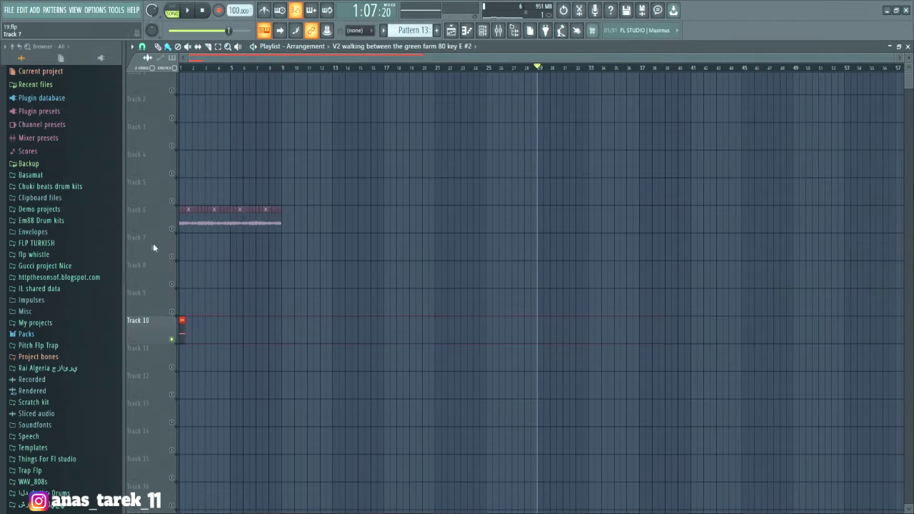
# - Solo Track 6, play it from bar 1, and switch to Pattern 15
pyautogui.rightClick(171, 228)
pyautogui.click(182, 68)
pyautogui.press('space')
pyautogui.click(436, 30)
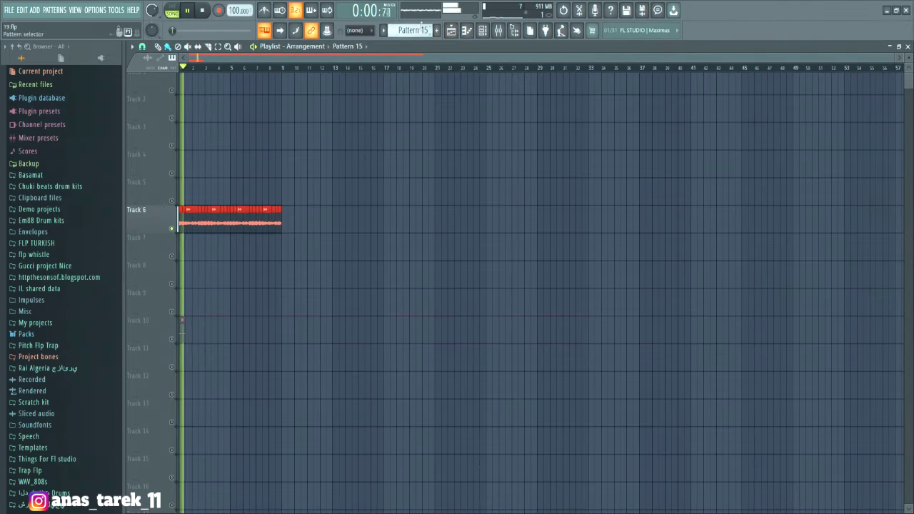
# - Examine the Murda Melodies effect on mixer insert 35 and browse its preset list without changing the Alive preset
pyautogui.click(498, 30)
pyautogui.click(537, 117)
pyautogui.moveTo(584, 120); pyautogui.dragTo(716, 139)
pyautogui.click(839, 109)
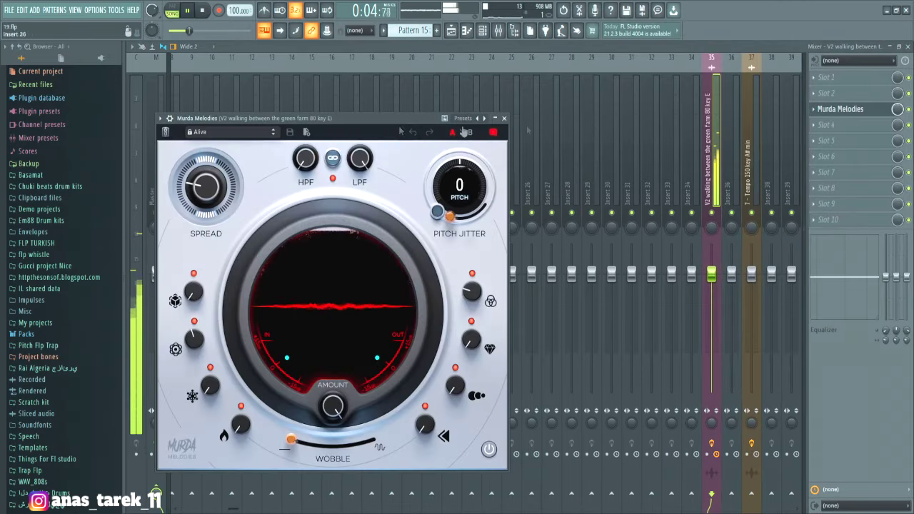
pyautogui.click(250, 131)
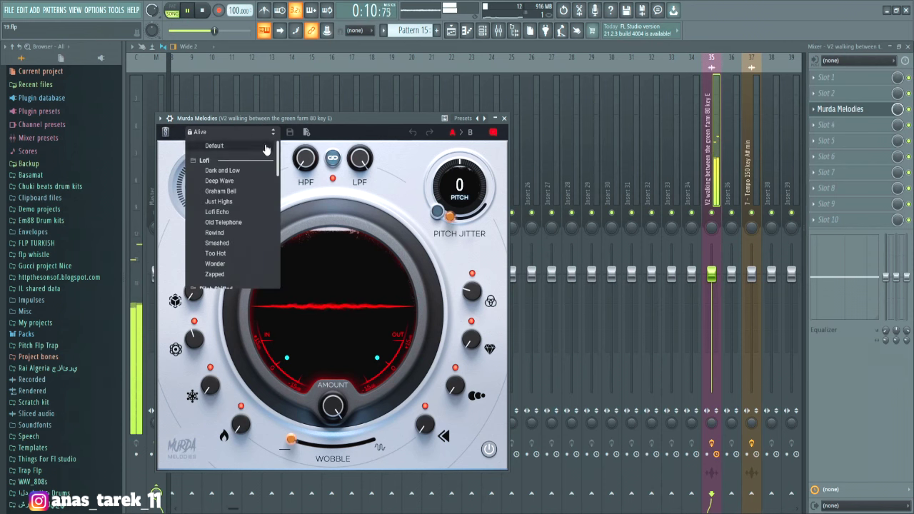
pyautogui.moveTo(277, 149); pyautogui.dragTo(278, 184)
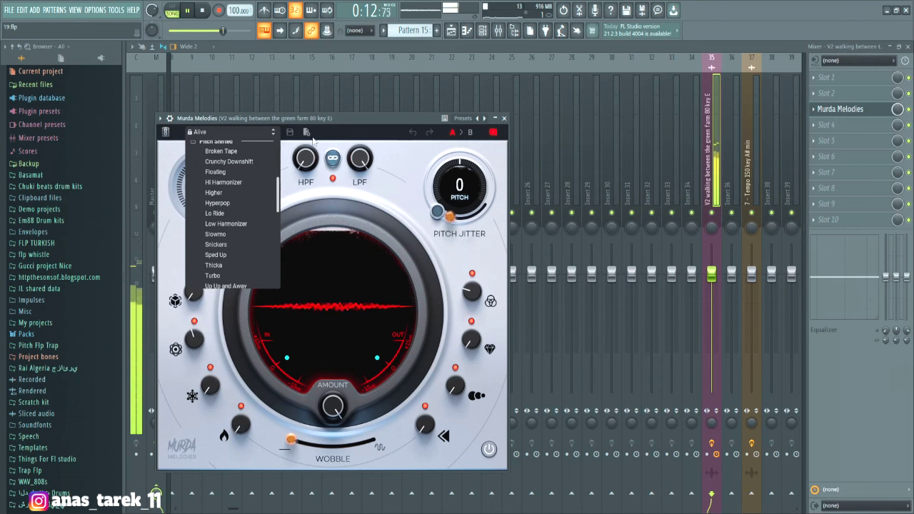
pyautogui.click(341, 122)
pyautogui.moveTo(341, 118); pyautogui.dragTo(346, 113)
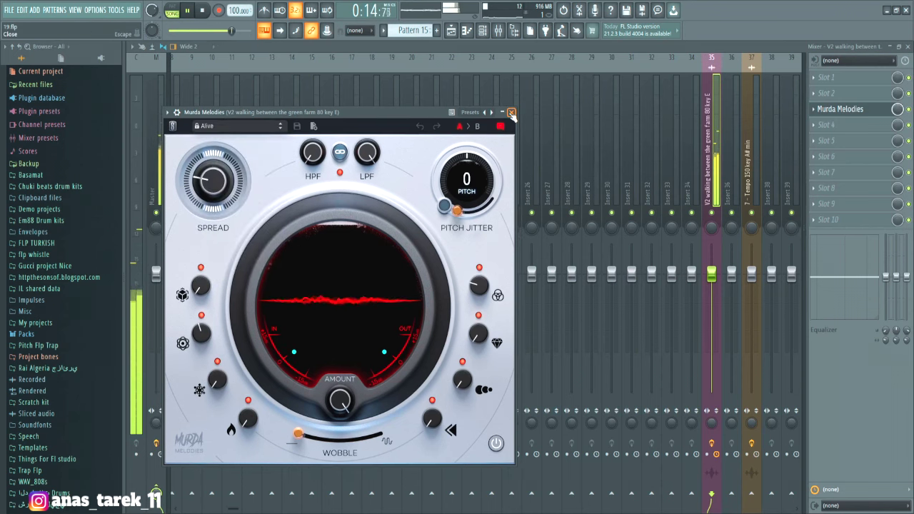
pyautogui.click(511, 112)
# - Check the Fruity Balance settings on the Master track, and return to the Track 6 clips in the playlist
pyautogui.click(164, 153)
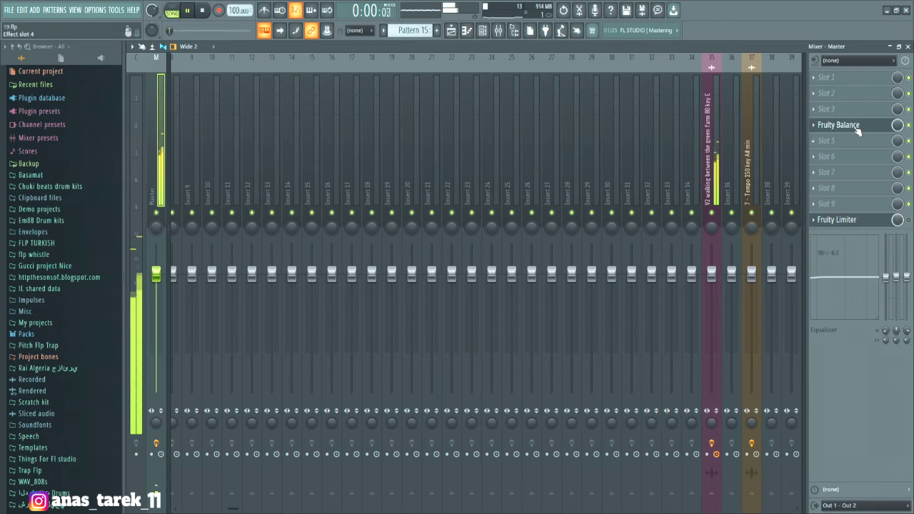
pyautogui.click(856, 127)
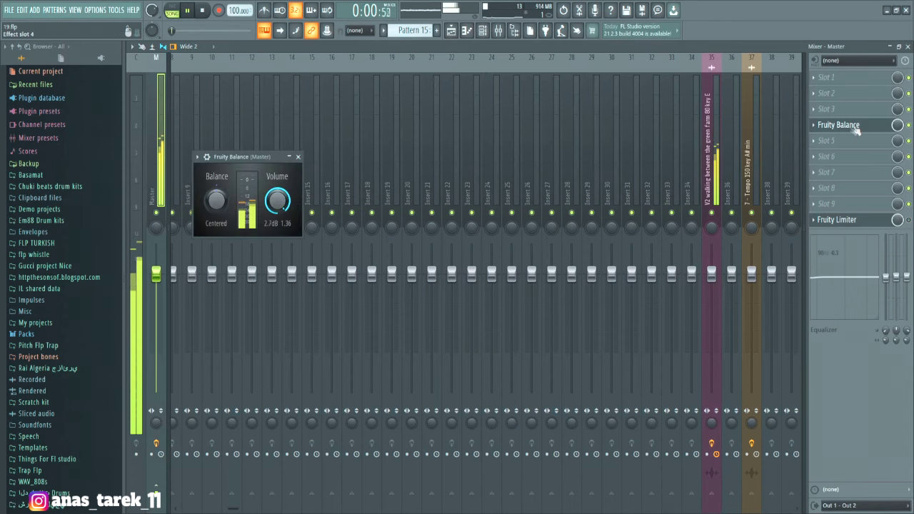
pyautogui.click(298, 156)
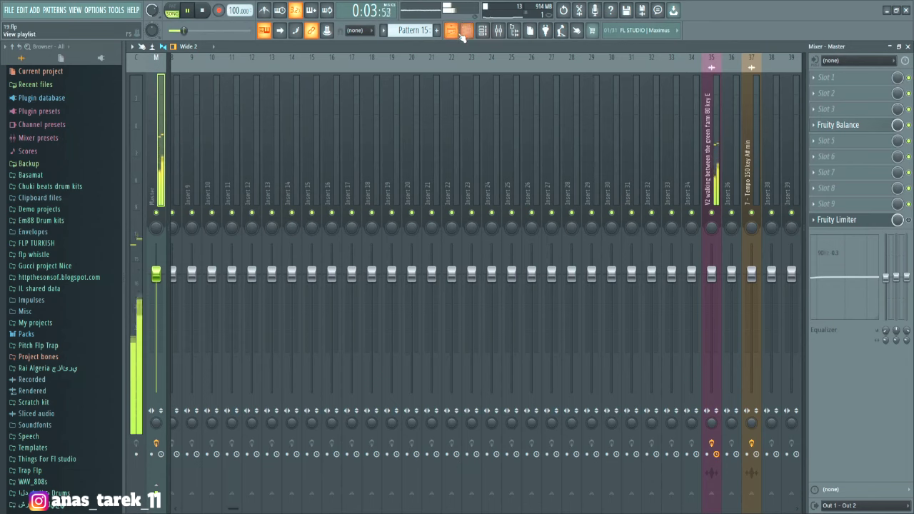
pyautogui.click(451, 30)
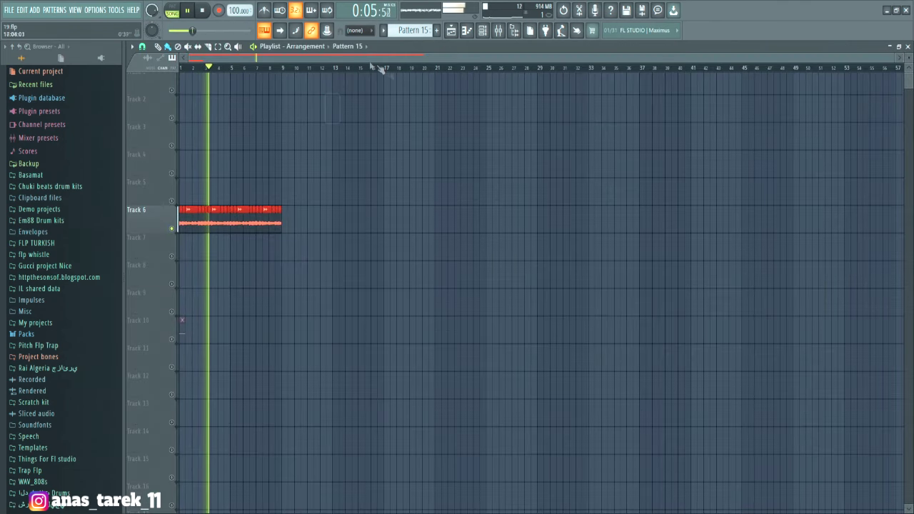
pyautogui.scroll(5, 371, 61)
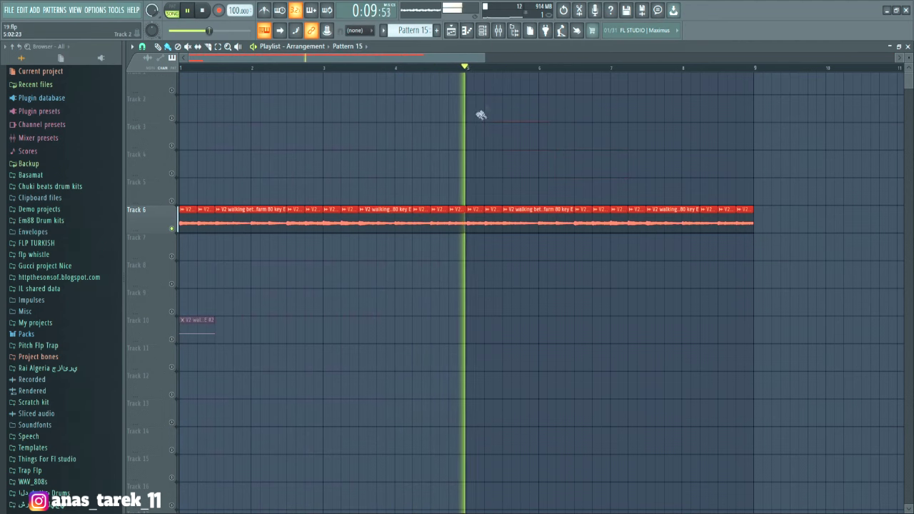
# - Load ValhallaVintageVerb into effect slot 8 of the sample's mixer insert 35
pyautogui.press('F9')
pyautogui.click(711, 143)
pyautogui.press('space')
pyautogui.click(853, 156)
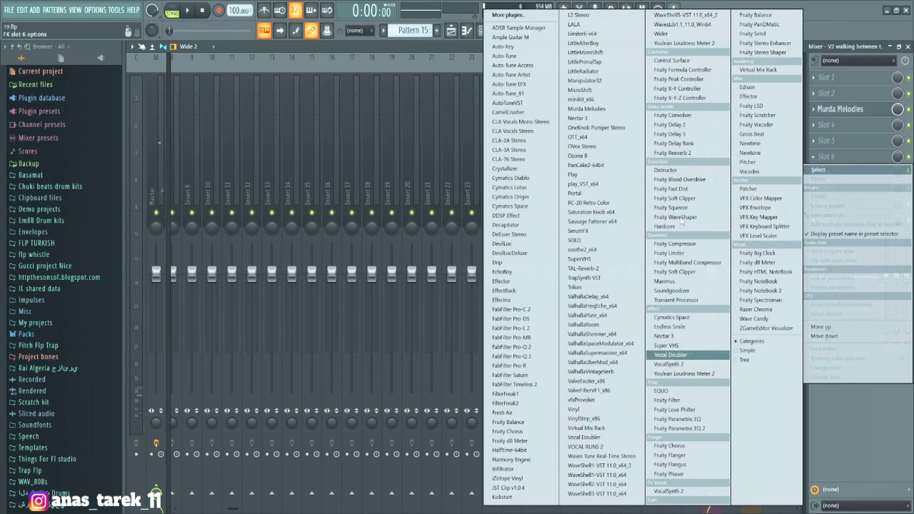
pyautogui.click(465, 171)
pyautogui.press('space')
pyautogui.click(852, 187)
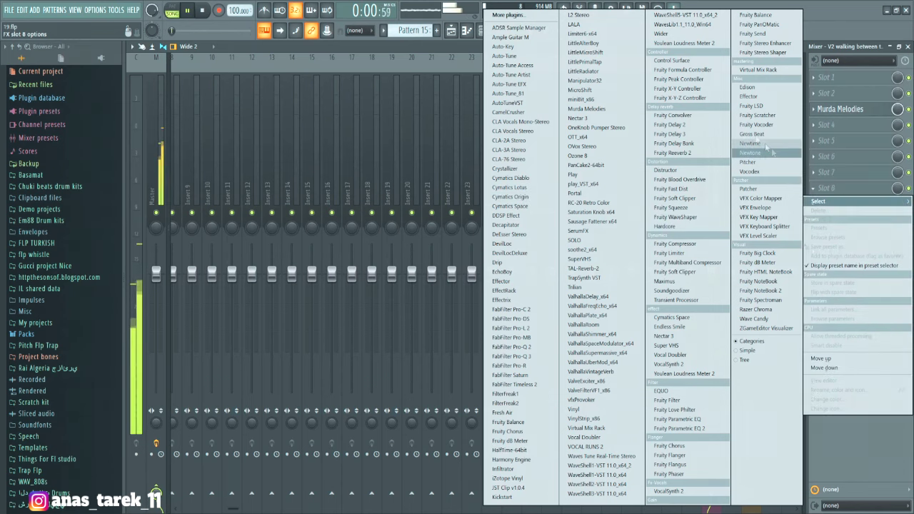
pyautogui.click(590, 371)
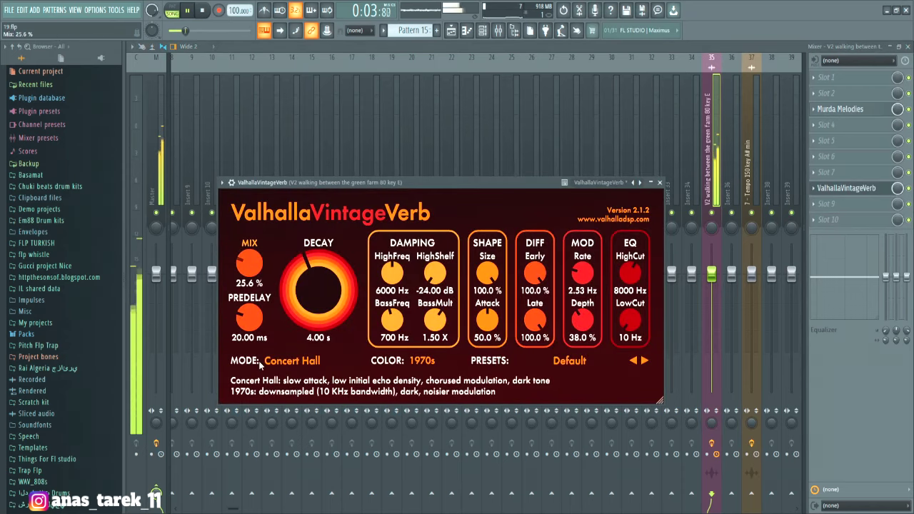
# - Set the reverb's Mix to 36% and reduce the mix level of its effect slot to 54%
pyautogui.moveTo(630, 320); pyautogui.dragTo(629, 297)
pyautogui.moveTo(249, 265); pyautogui.dragTo(249, 284)
pyautogui.moveTo(897, 188); pyautogui.dragTo(897, 209)
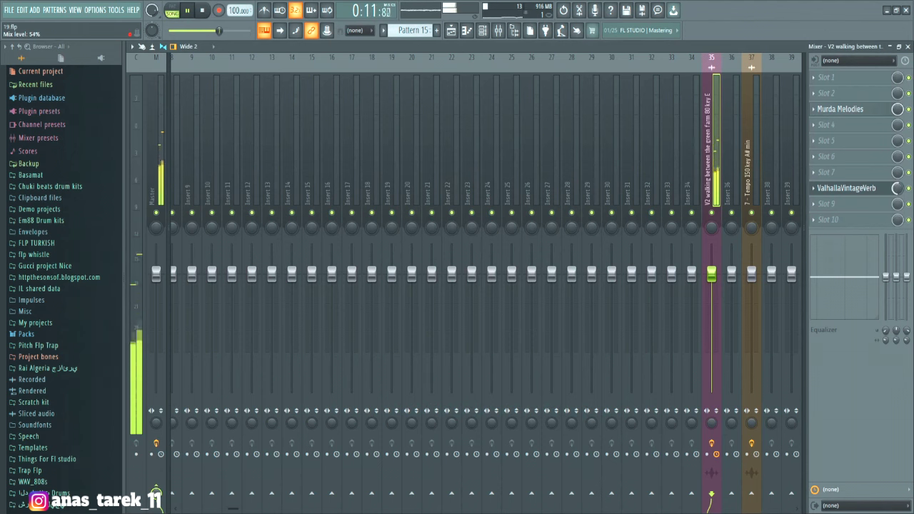
# - Set ValhallaVintageVerb's LowCut to 220 Hz and HighCut to 7120 Hz, and close the plugin
pyautogui.click(846, 188)
pyautogui.moveTo(630, 320); pyautogui.dragTo(630, 323)
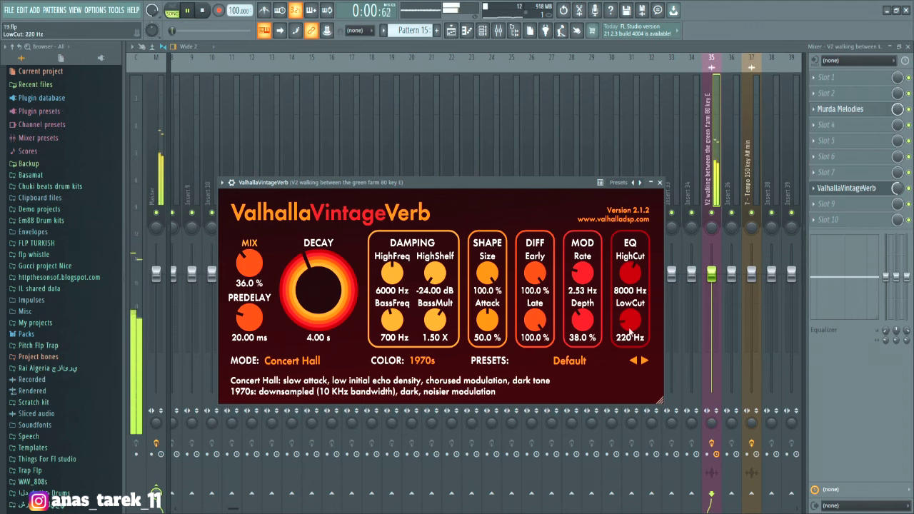
pyautogui.moveTo(629, 271); pyautogui.dragTo(630, 273)
pyautogui.moveTo(630, 273); pyautogui.dragTo(630, 278)
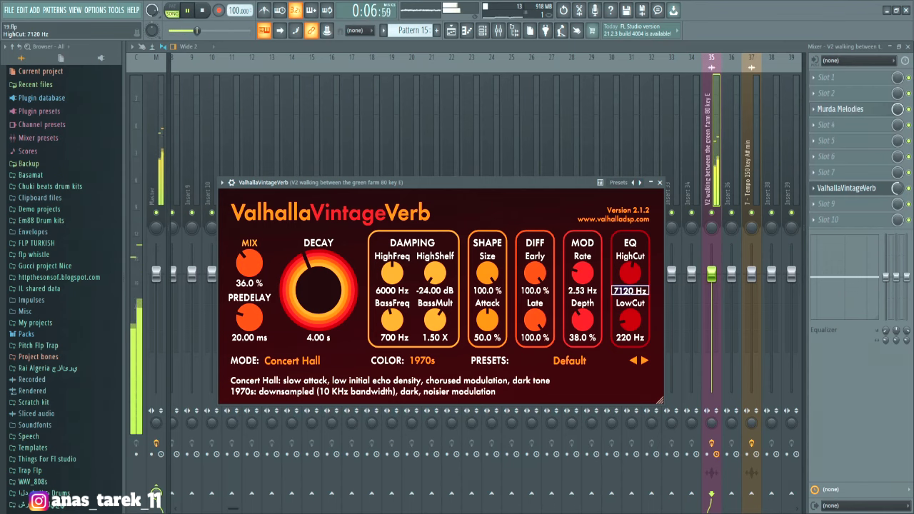
pyautogui.moveTo(470, 185); pyautogui.dragTo(489, 122)
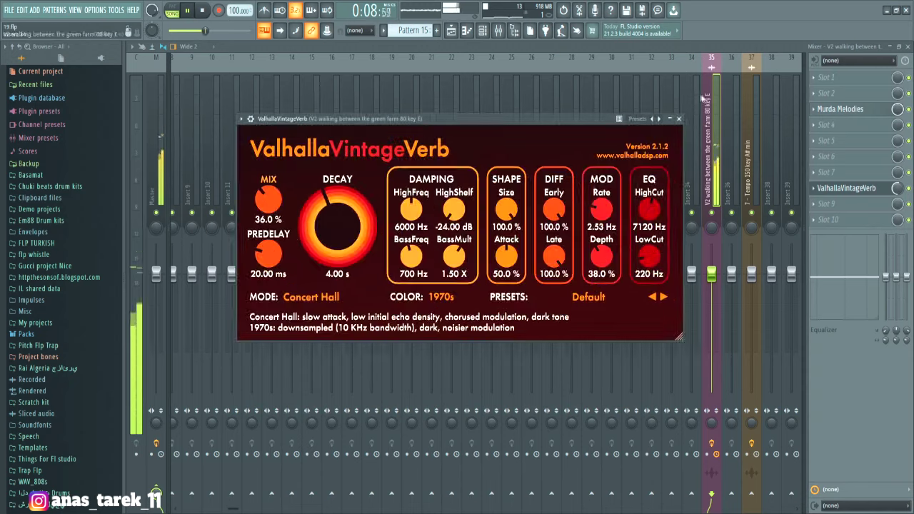
pyautogui.click(679, 120)
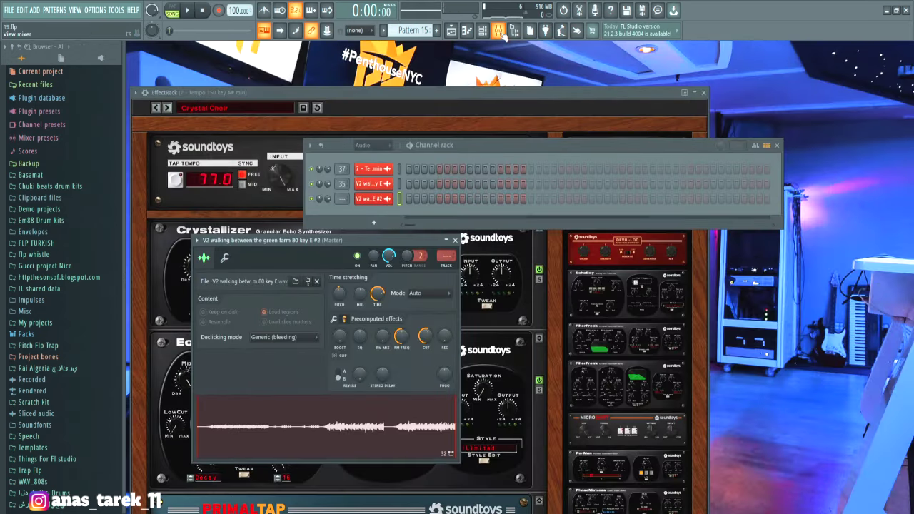
# - Return to the playlist and show the arrangement out to about bar 57
pyautogui.click(499, 31)
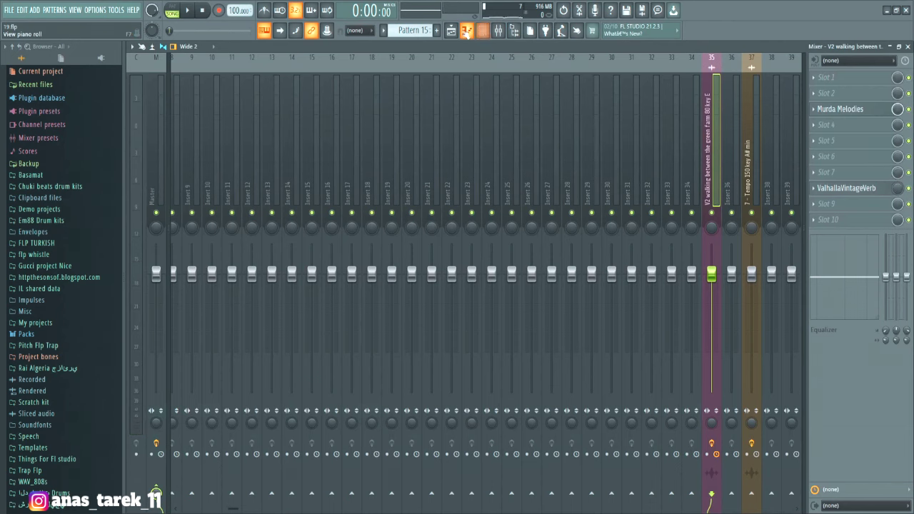
pyautogui.click(465, 32)
pyautogui.click(458, 31)
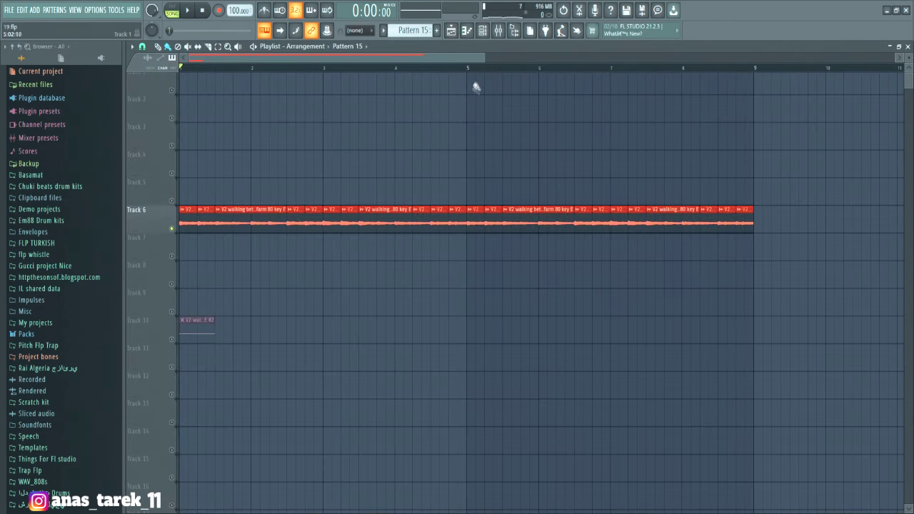
pyautogui.scroll(-4, 476, 87)
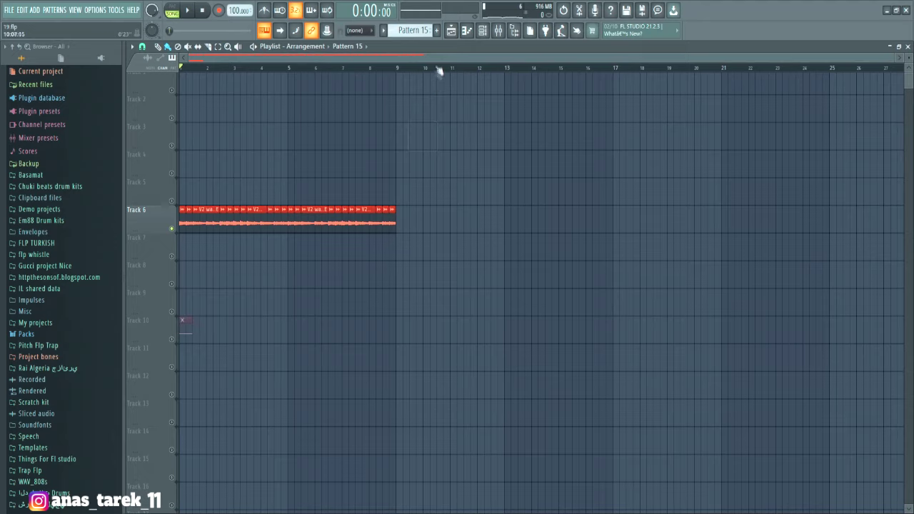
pyautogui.moveTo(896, 57)
pyautogui.mouseDown()
pyautogui.moveTo(494, 57)
pyautogui.moveTo(900, 57)
pyautogui.mouseUp()
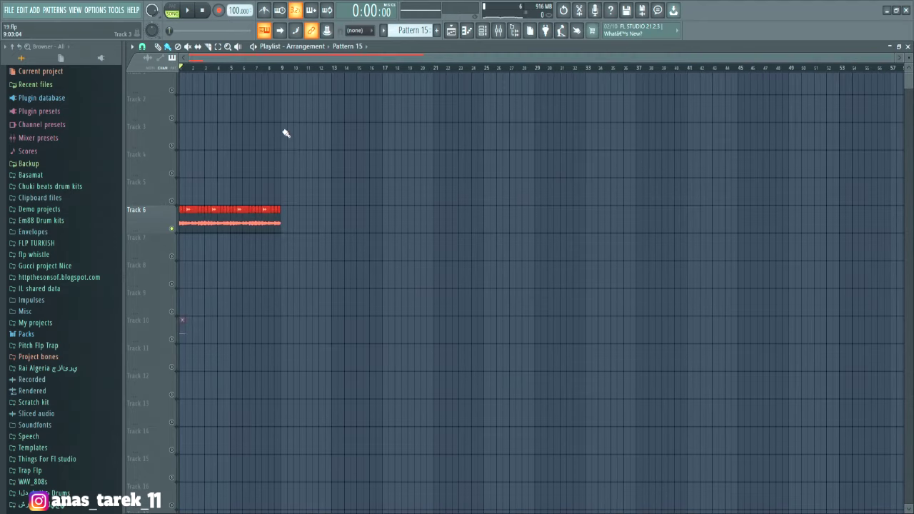